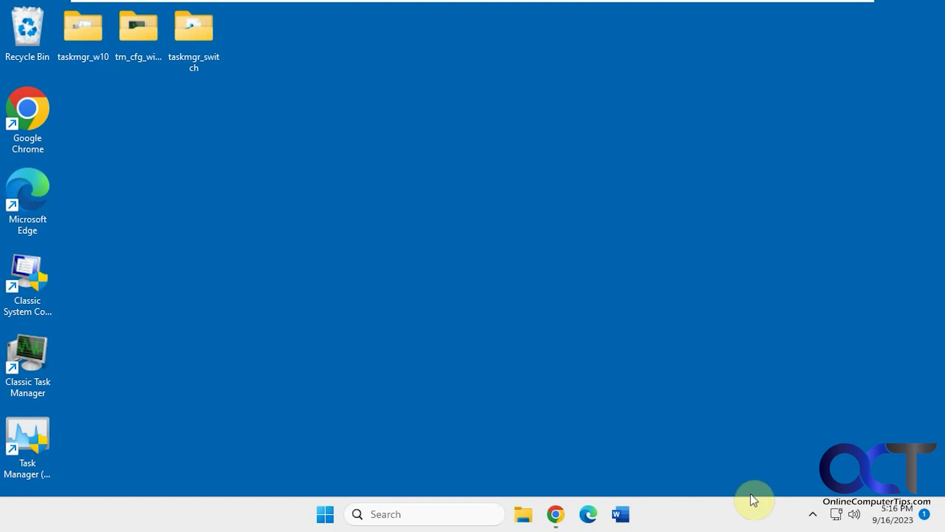
- Launch the default Task Manager from the taskbar menu, then close it
right_click(723, 507)
click(757, 462)
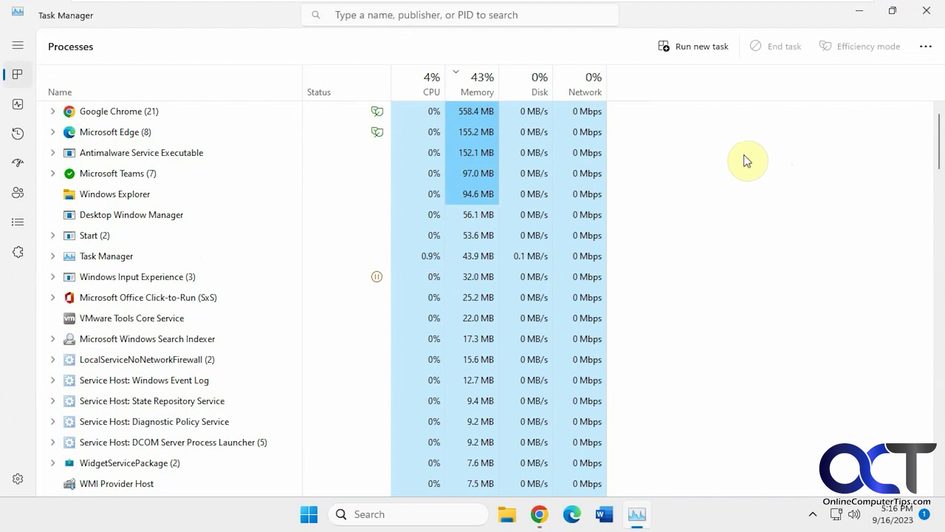
click(926, 10)
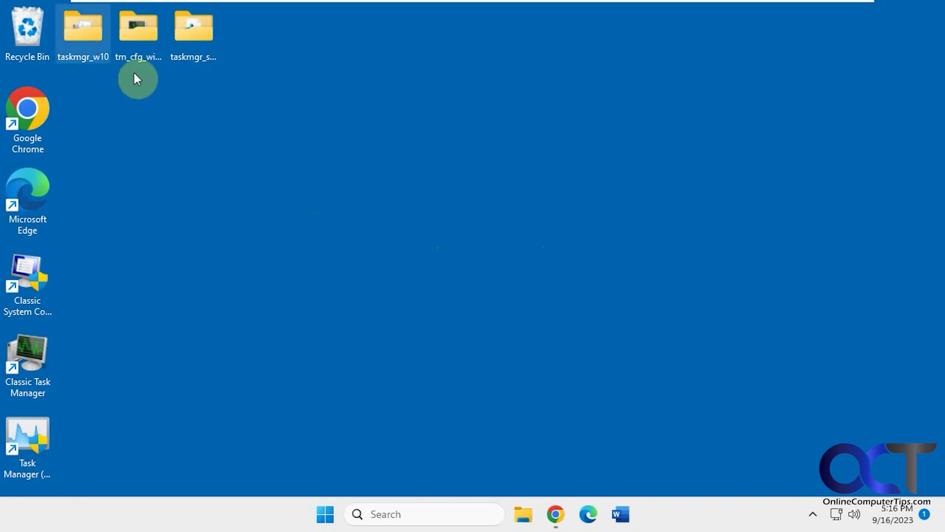
- Look inside the taskmgr_w10 and tm_cfg_win8_win10 folders, closing each afterwards
double_click(87, 36)
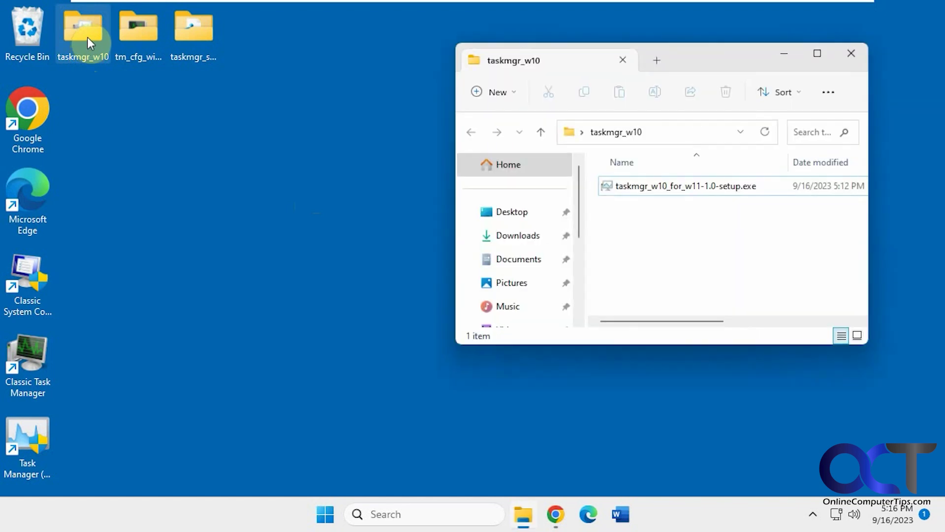
click(851, 53)
double_click(140, 46)
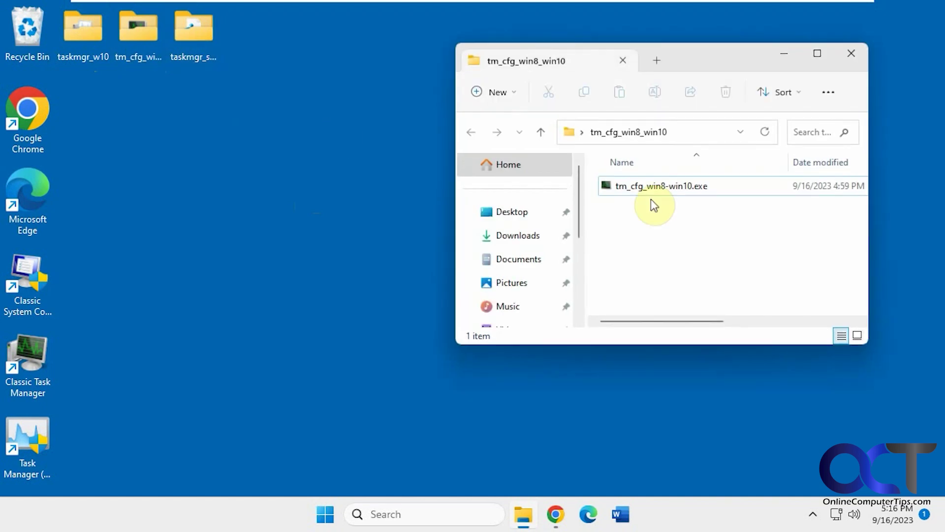
click(843, 57)
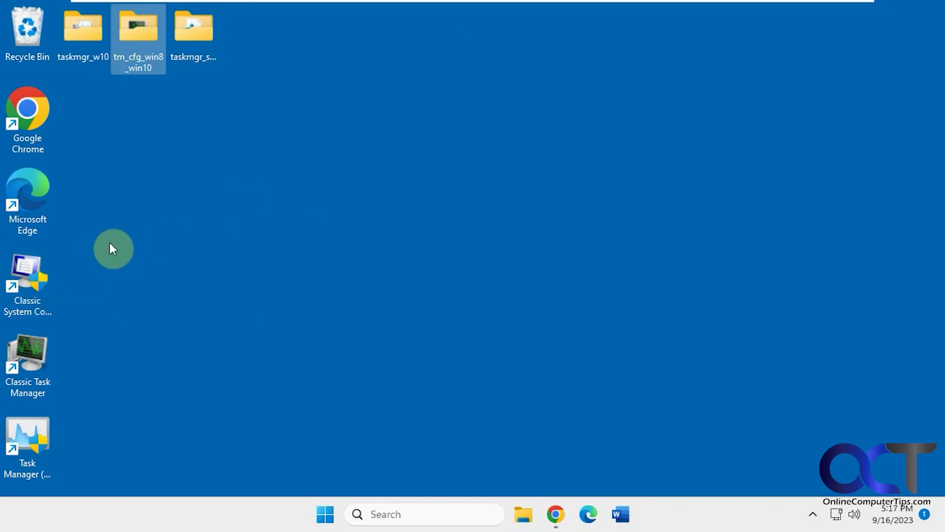
- Run Classic System Configuration, browse its startup items, and close it without saving
click(30, 300)
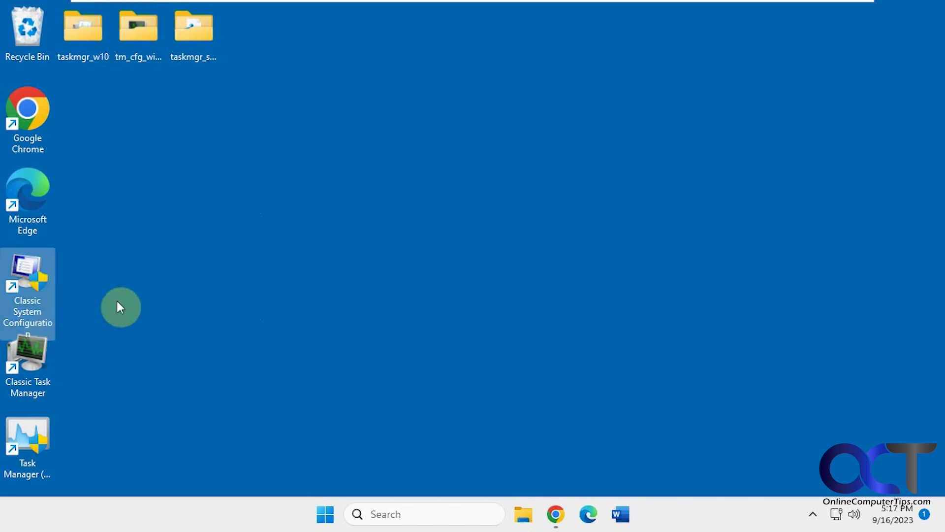
double_click(33, 283)
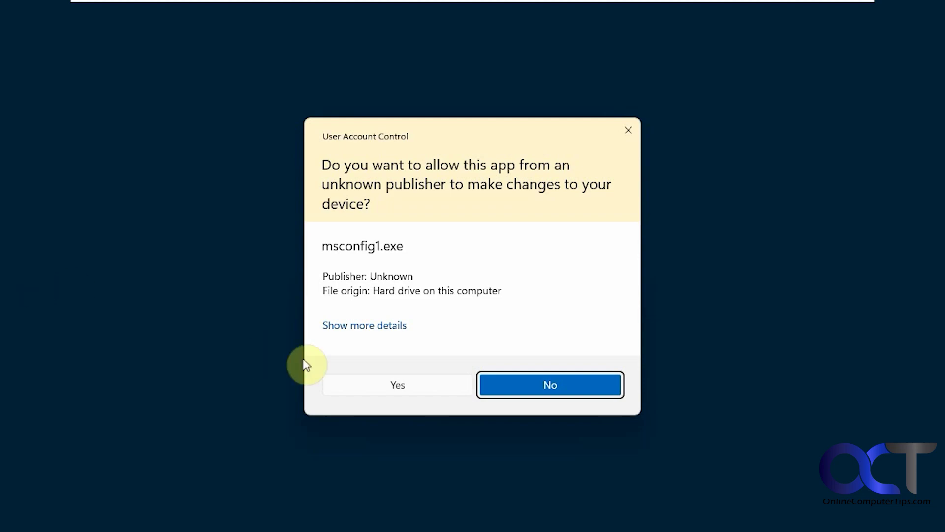
click(357, 383)
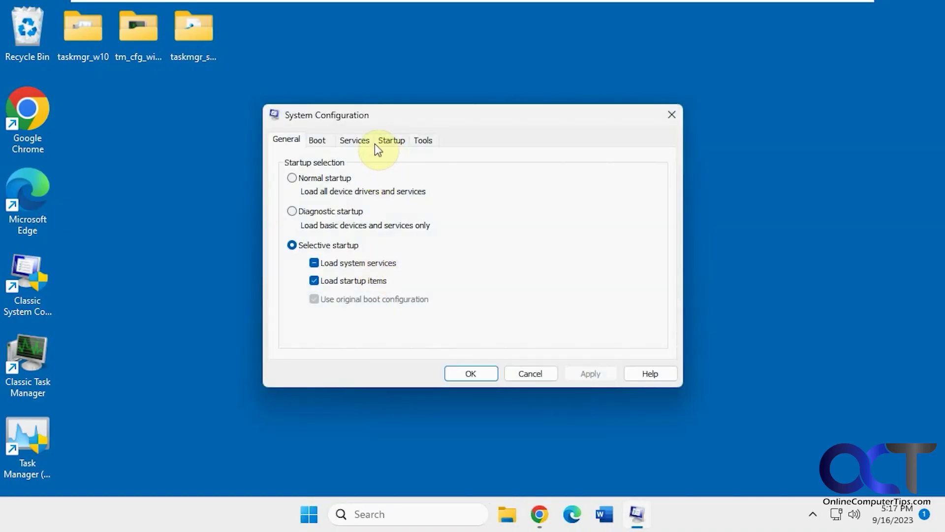
click(389, 140)
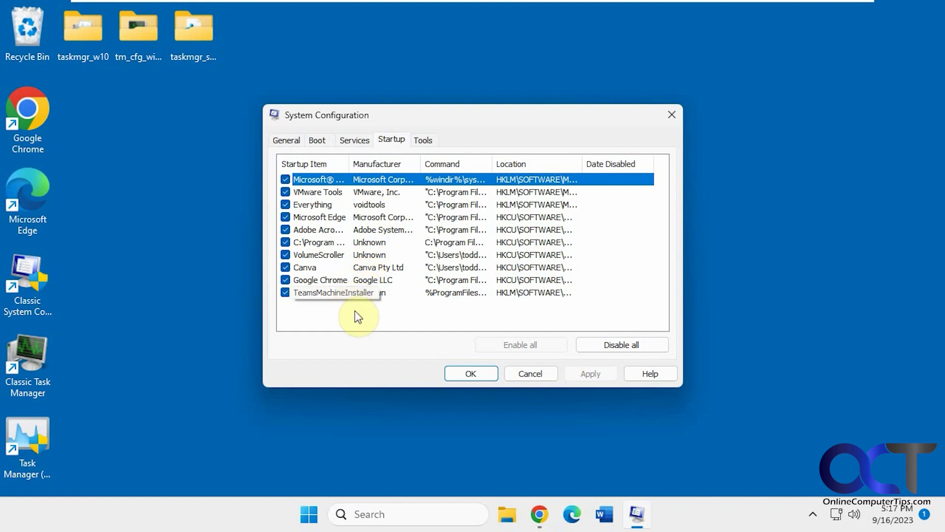
click(372, 320)
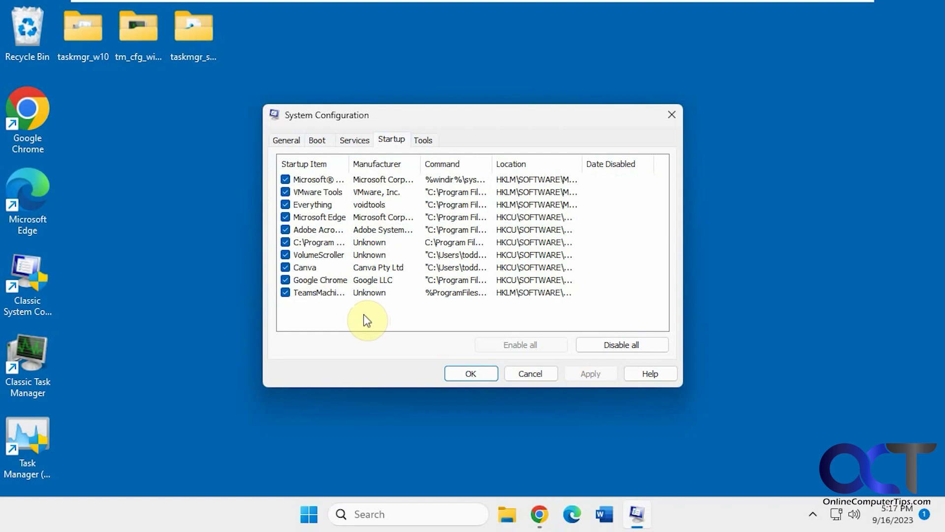
click(530, 373)
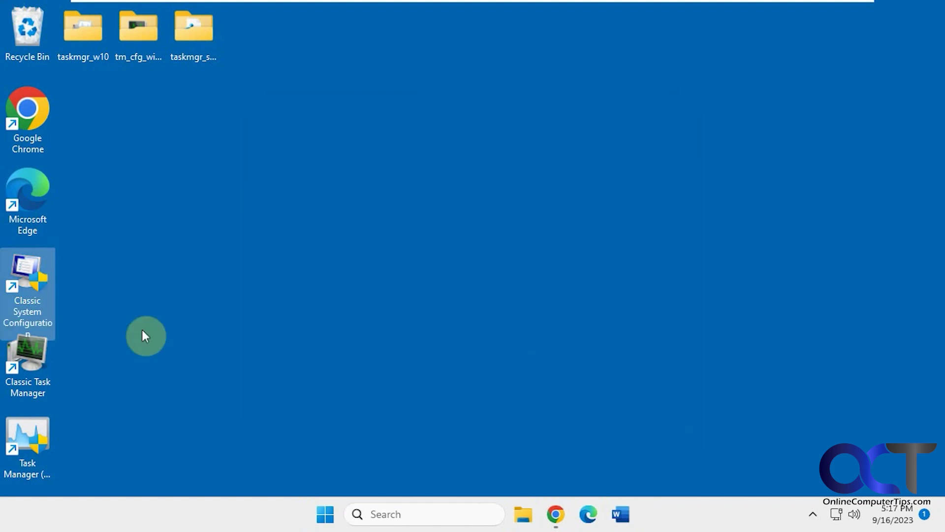
- Open the classic Task Manager, view its Processes, Services, Performance, Networking and Users tabs, then close it
click(118, 337)
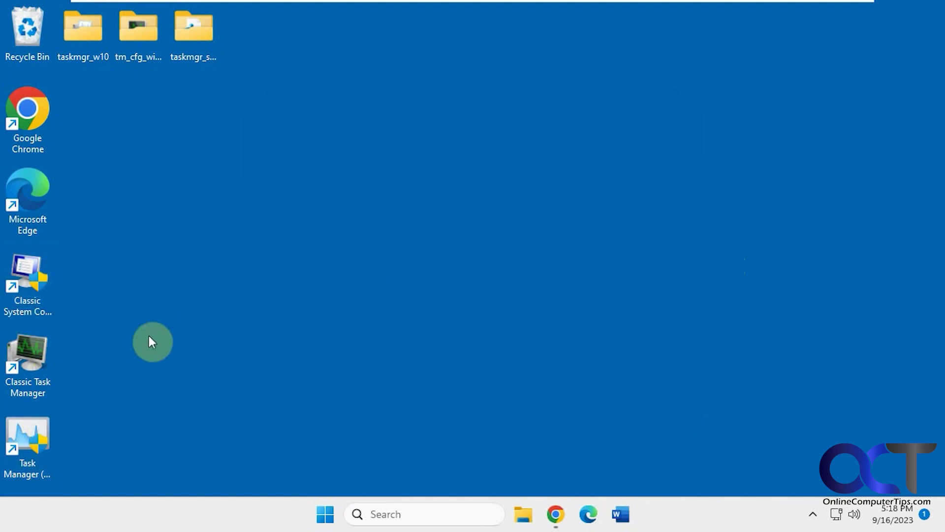
double_click(31, 362)
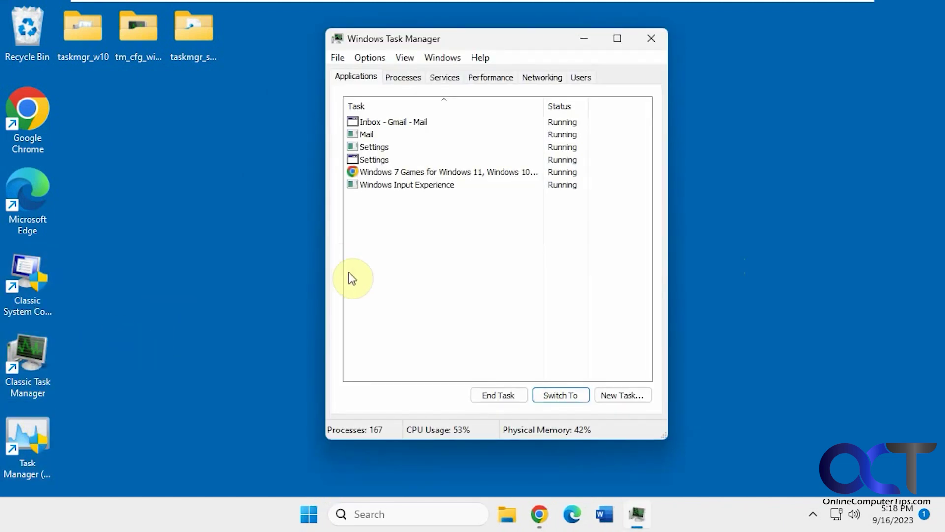
click(405, 76)
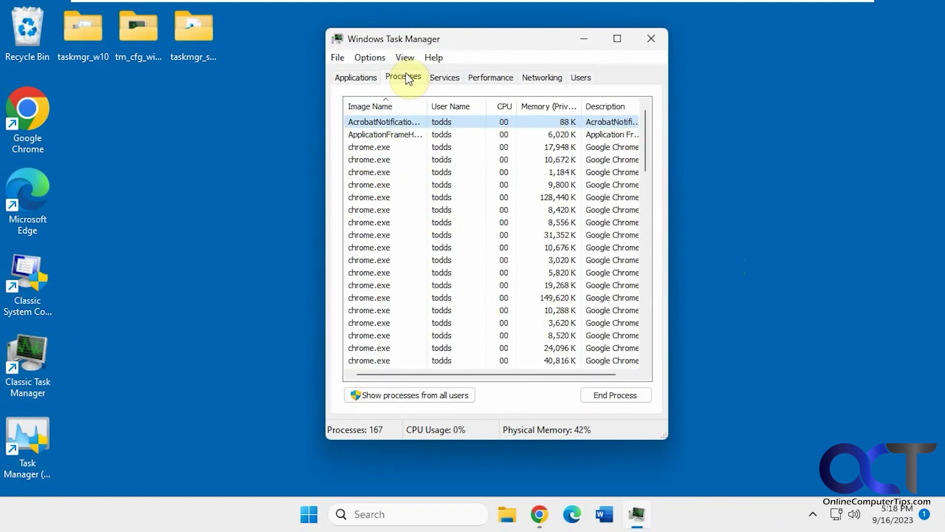
click(446, 77)
click(483, 78)
click(542, 77)
click(580, 77)
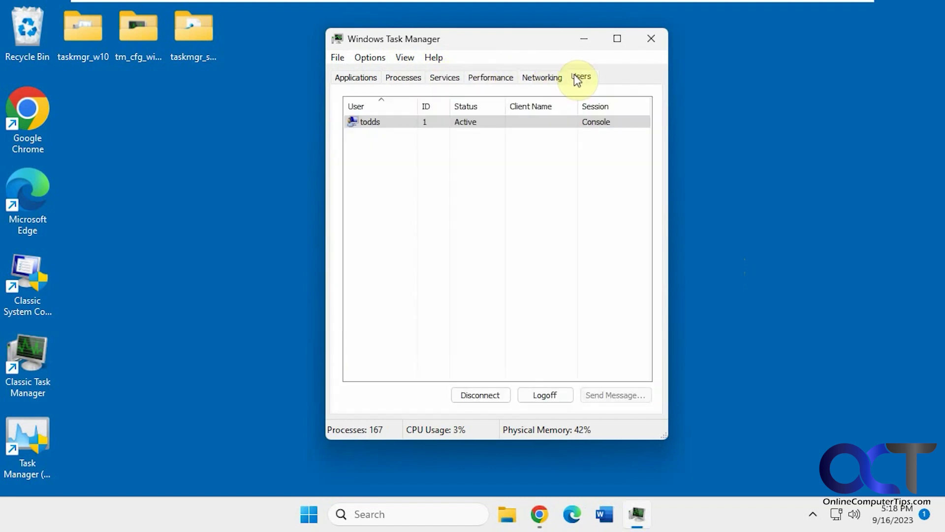
click(650, 39)
- Run the Windows 10 Task Manager (taskmgr10.exe), allowing it, then close it
double_click(42, 433)
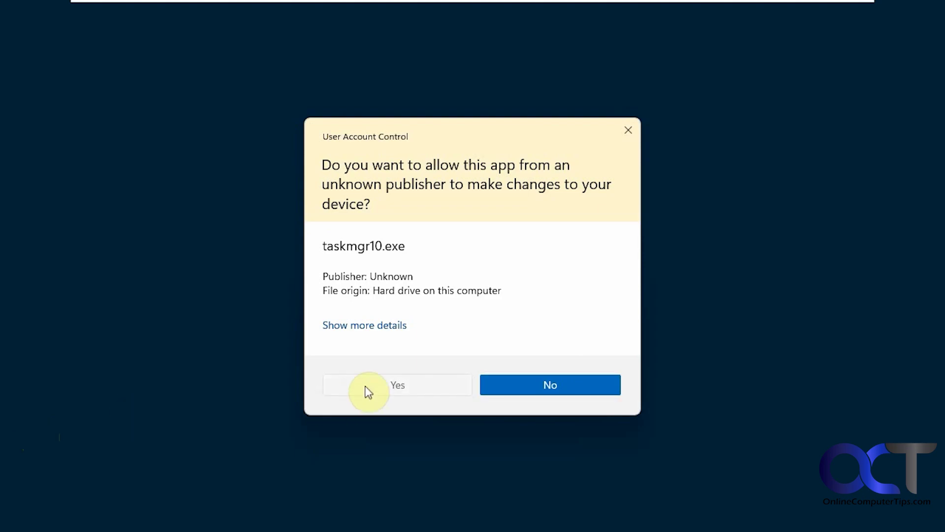
click(365, 387)
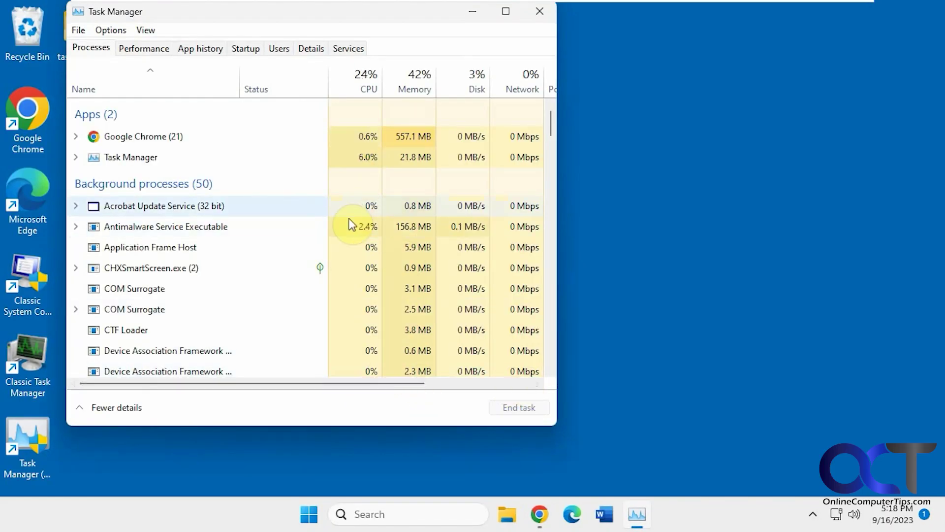
click(540, 12)
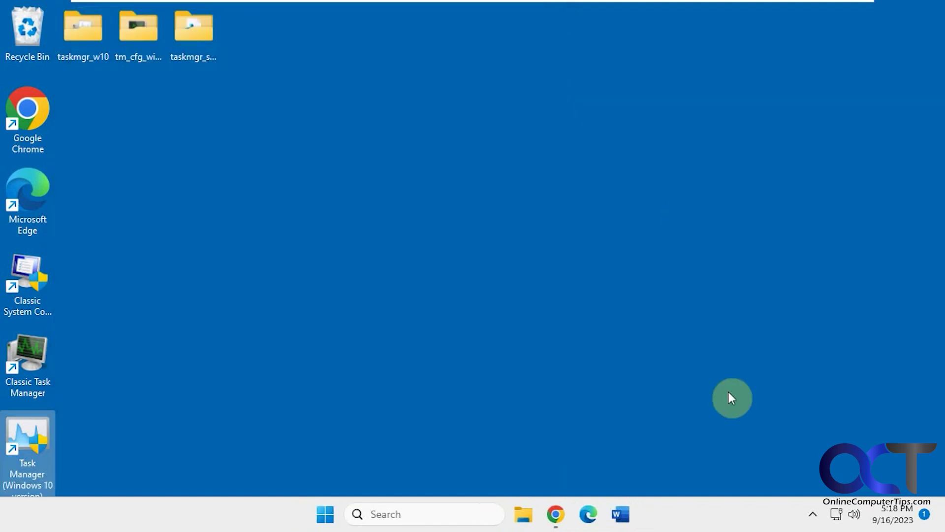
- Open the default Task Manager again from the taskbar and close it
right_click(721, 517)
click(761, 457)
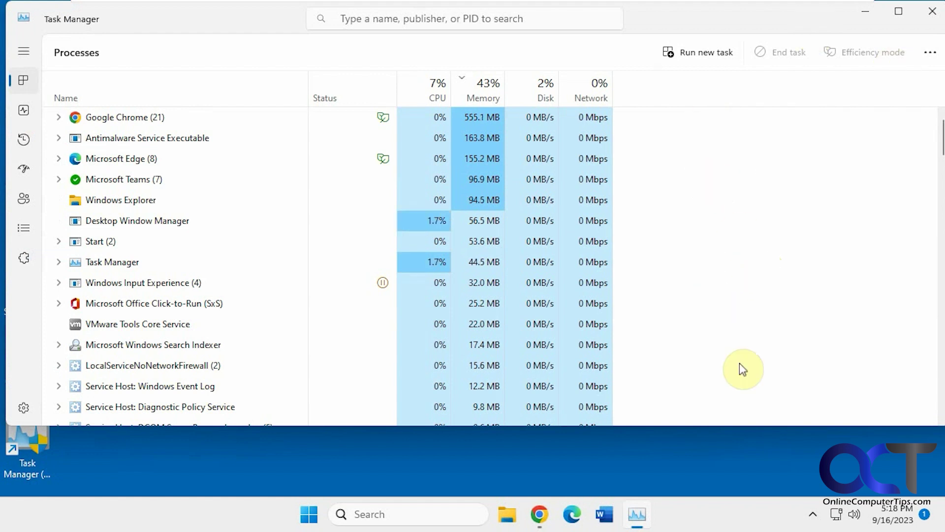
right_click(733, 507)
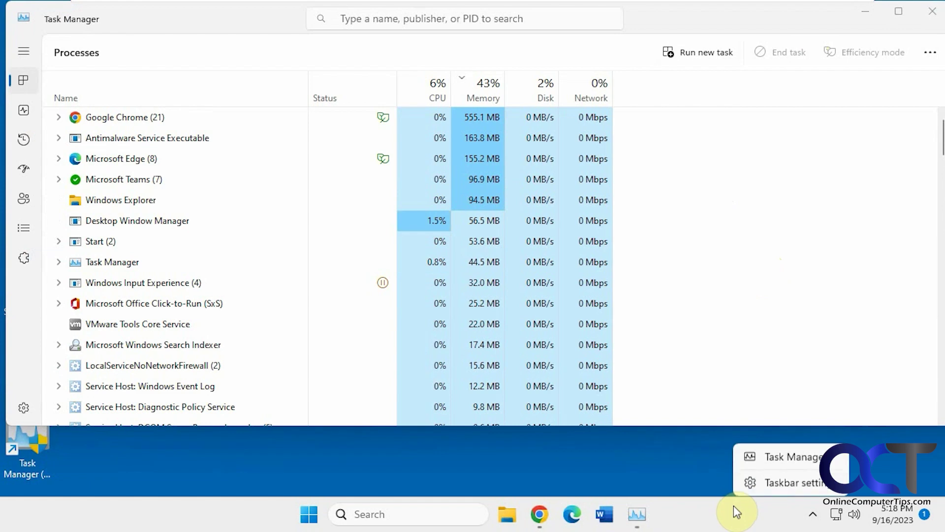
click(708, 524)
click(932, 14)
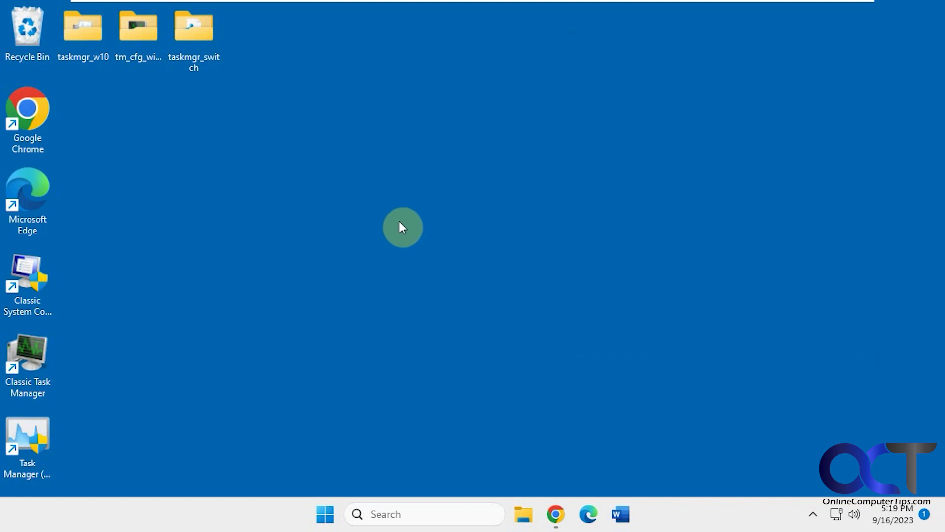
- Merge win7 taskmgr.reg from taskmgr_switch into the registry and relaunch Task Manager to check
double_click(193, 43)
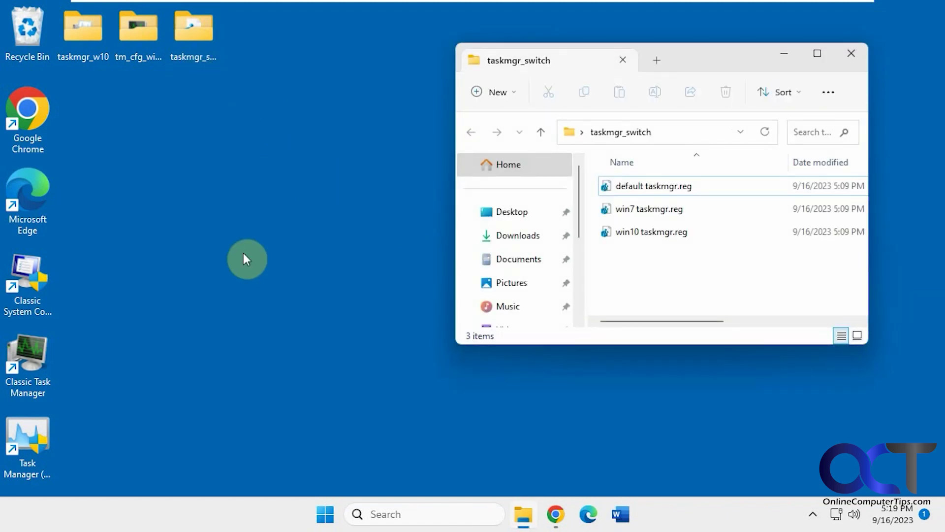
click(648, 209)
double_click(648, 212)
click(531, 270)
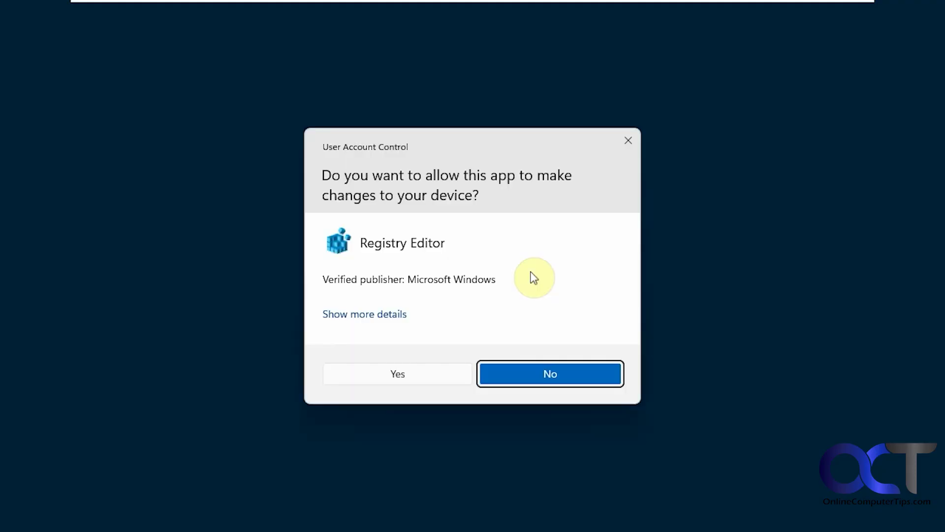
click(423, 380)
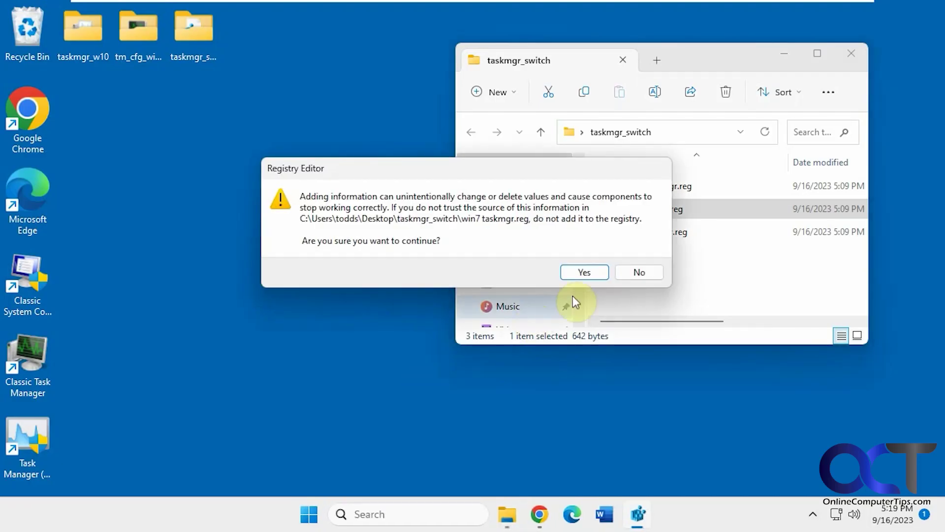
click(582, 272)
click(649, 257)
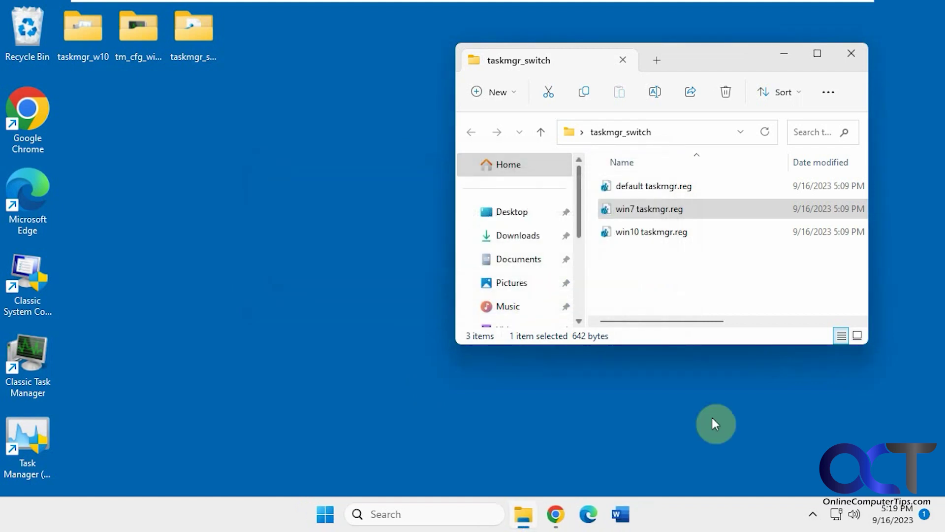
right_click(702, 501)
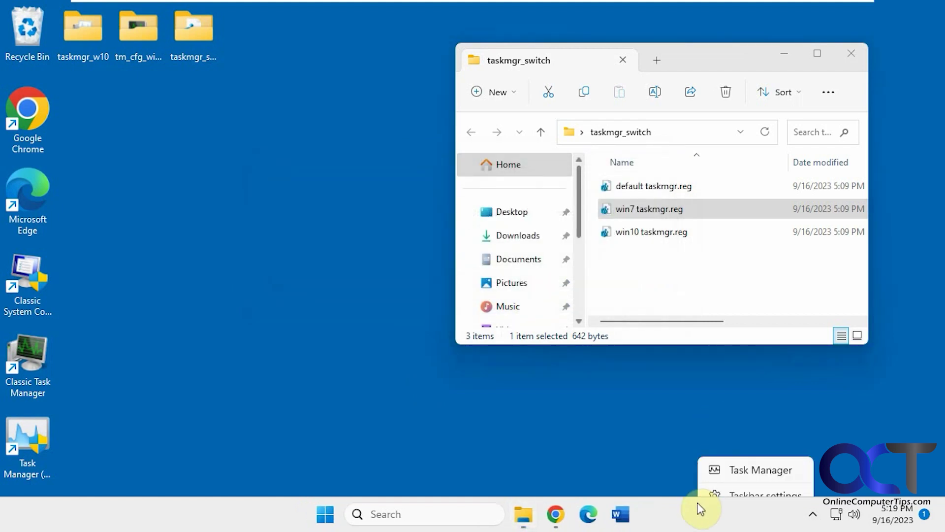
click(738, 463)
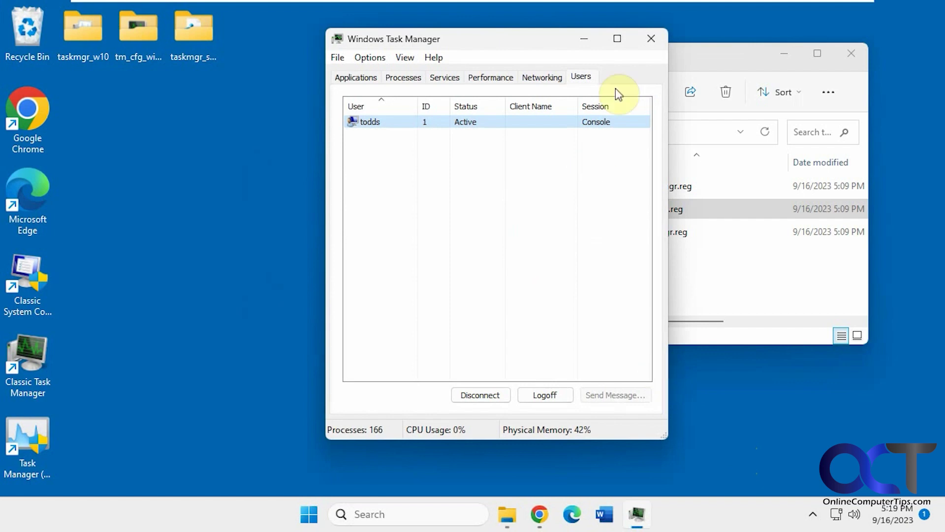
- Import win10 taskmgr.reg into the registry, accepting the security and Registry Editor prompts
click(650, 39)
double_click(662, 234)
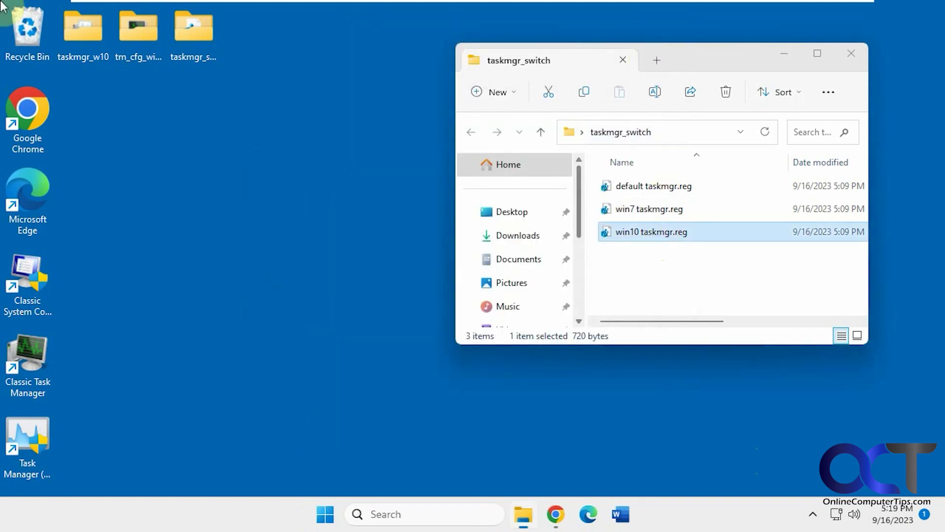
click(521, 274)
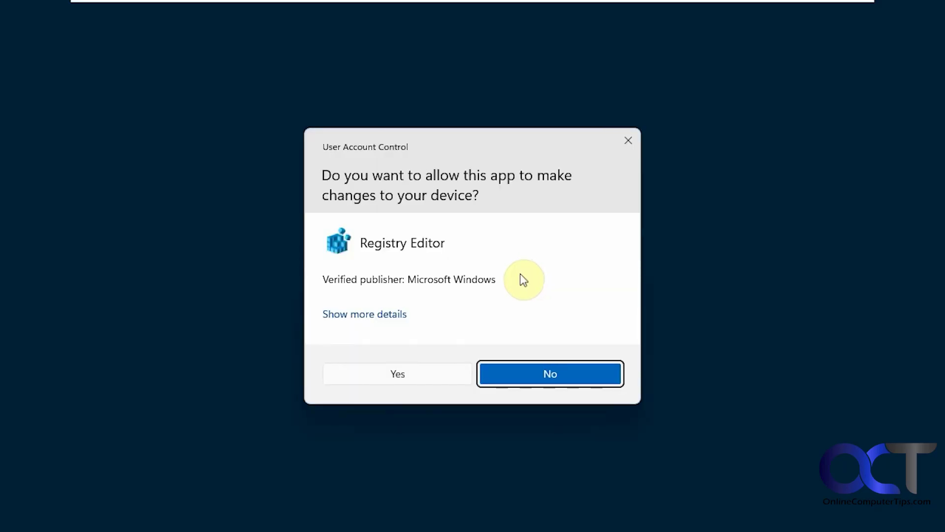
click(426, 377)
click(587, 272)
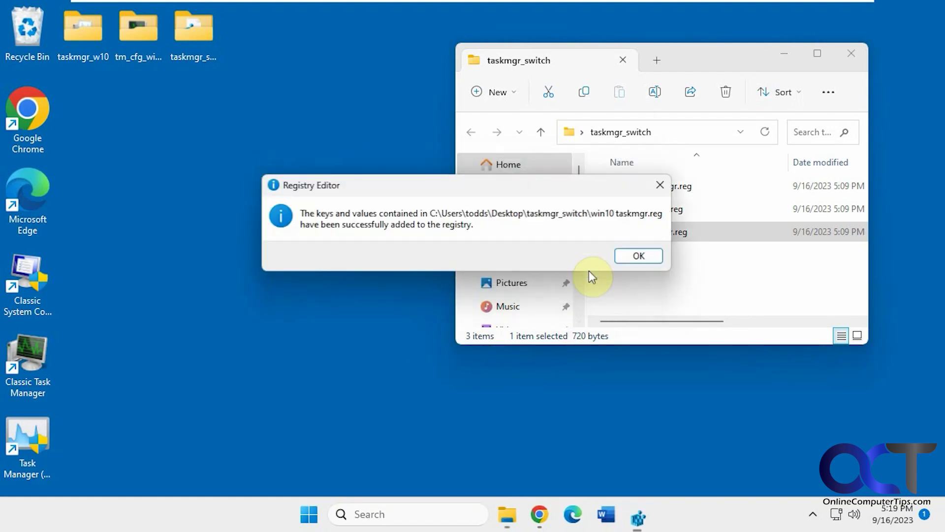
click(619, 260)
- Launch Task Manager from the taskbar, view its Startup apps, then close it
right_click(684, 506)
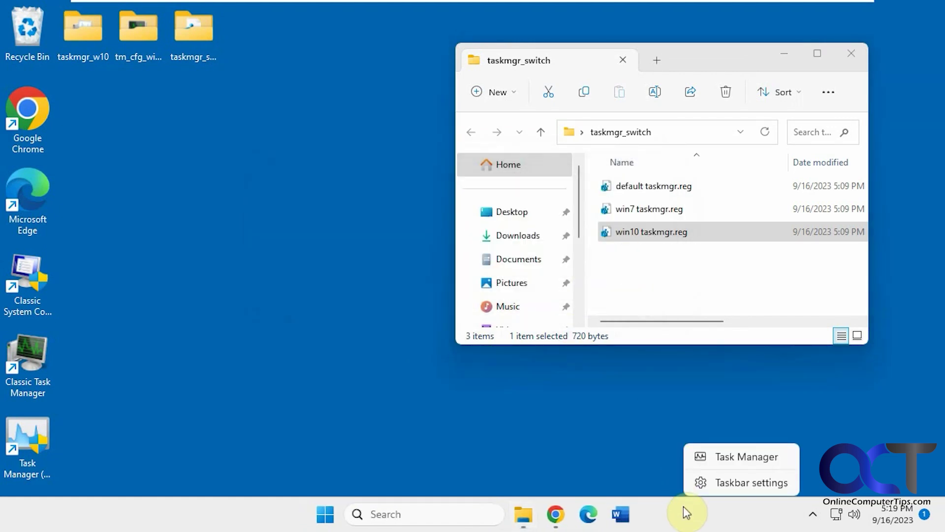
click(717, 460)
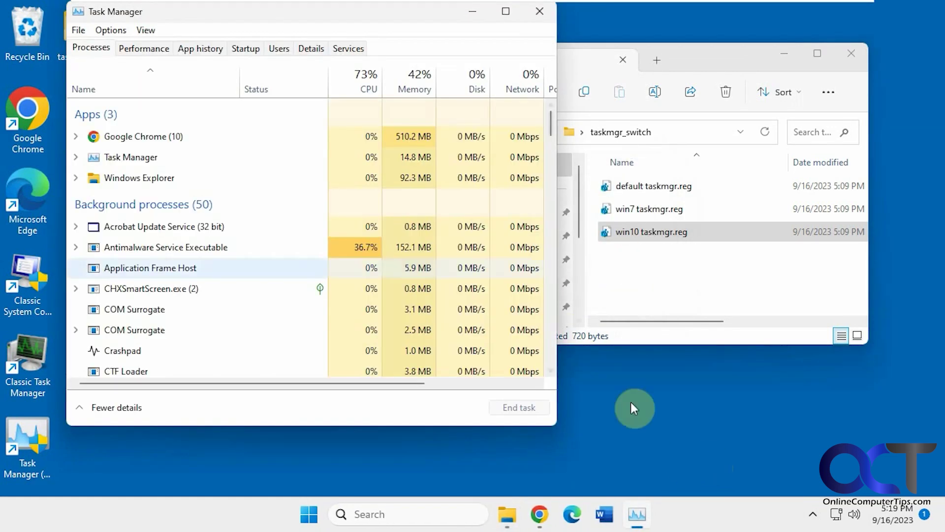
click(249, 48)
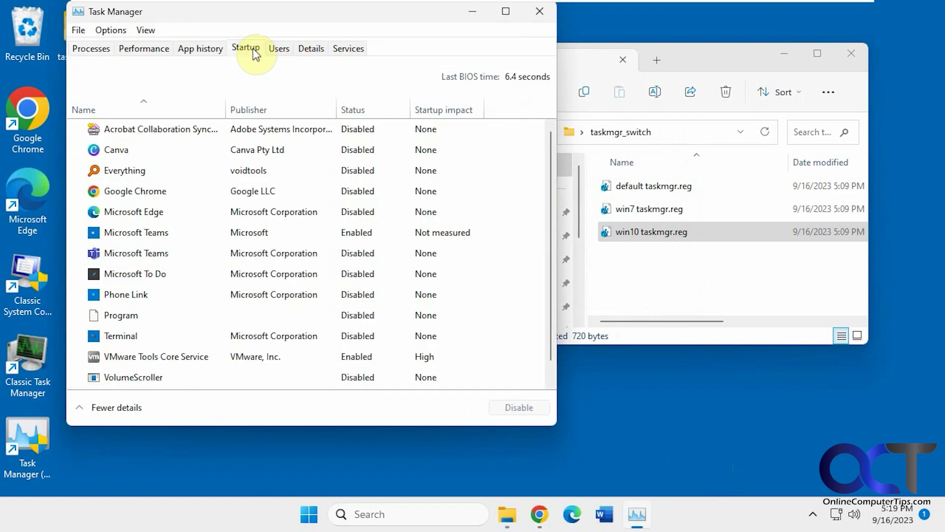
click(540, 20)
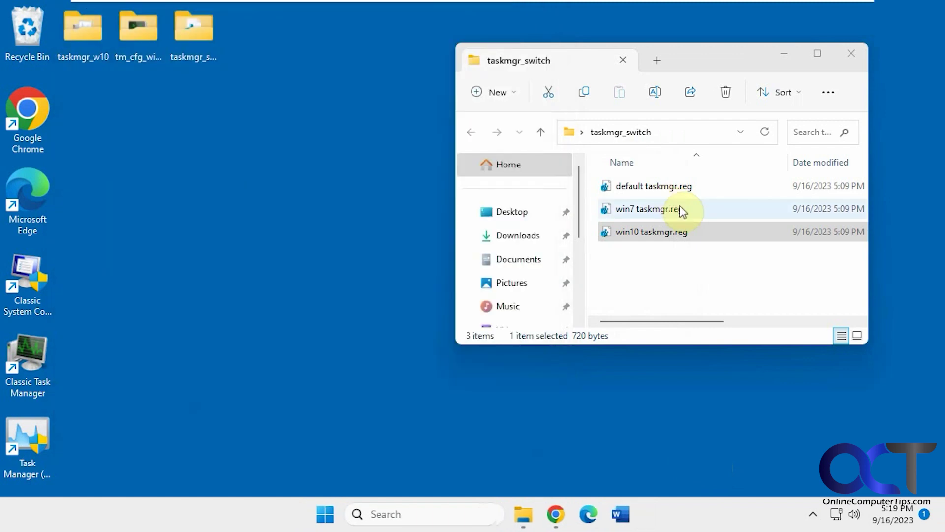
- Import default taskmgr.reg into the registry, accepting the security and Registry Editor prompts
double_click(671, 191)
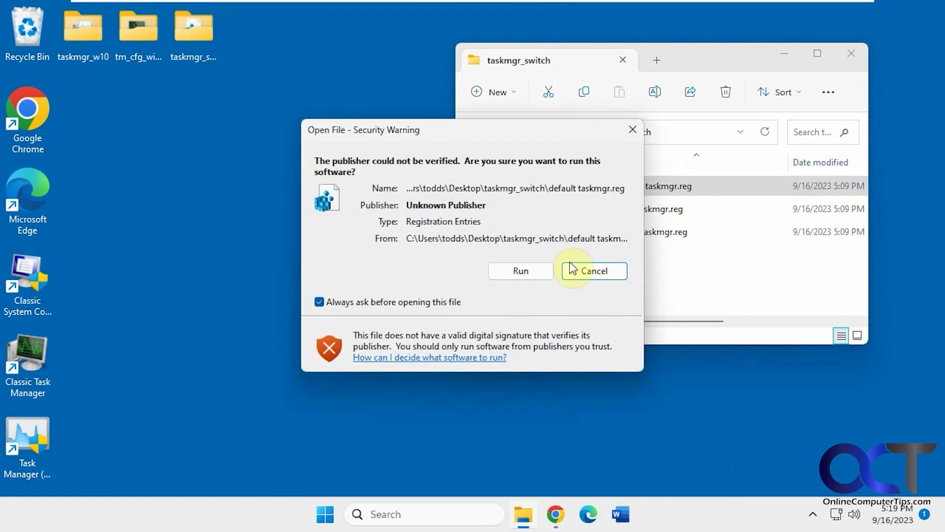
click(529, 271)
click(443, 377)
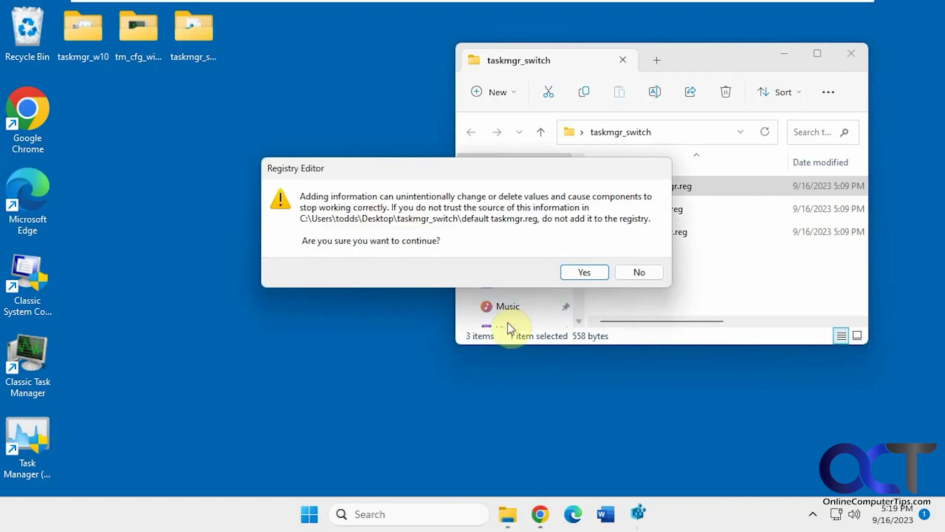
click(596, 274)
click(630, 251)
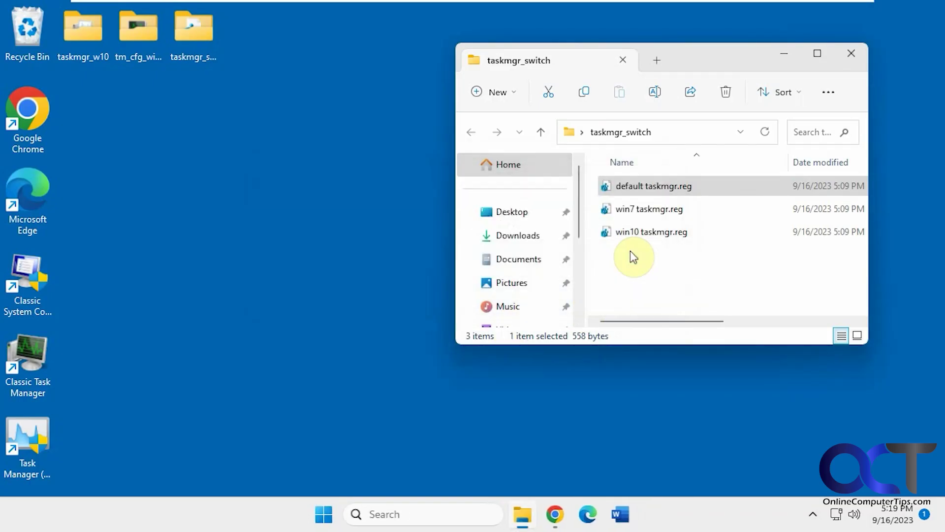
- Launch Task Manager from the taskbar to confirm the Windows 11 version, then close it
right_click(690, 515)
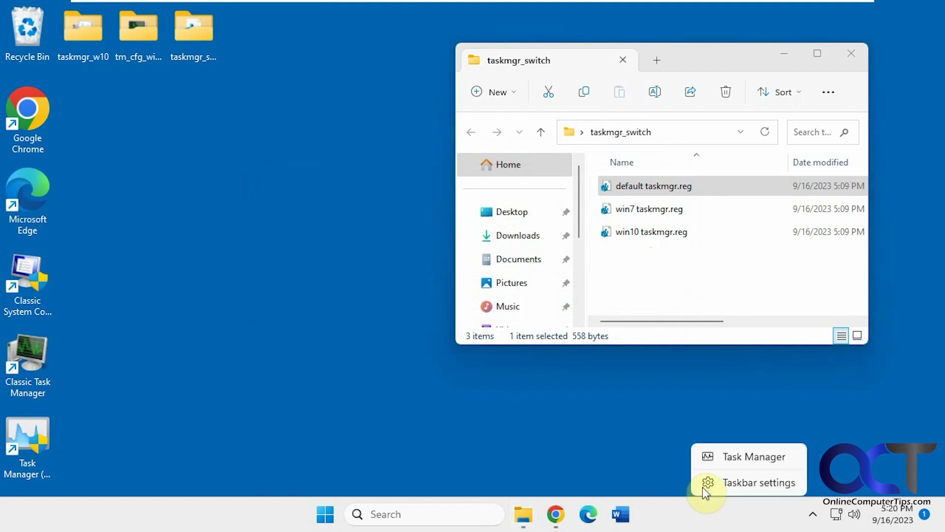
click(723, 459)
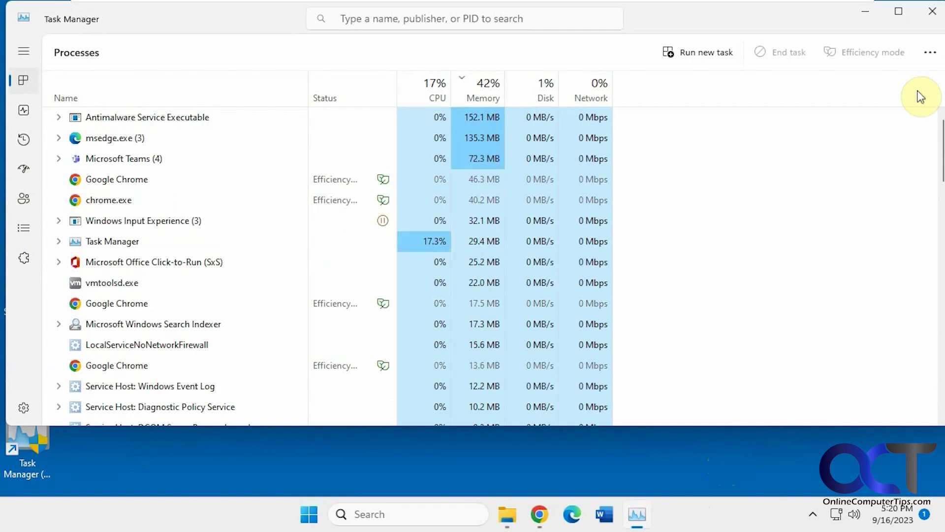
click(933, 11)
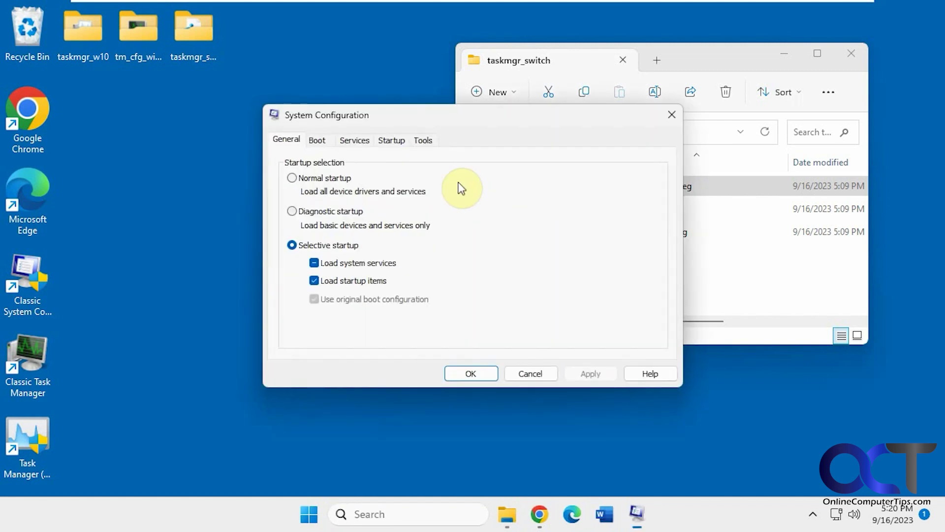
- Review System Configuration's startup items, cancel, then select the Task Manager desktop shortcut
click(391, 140)
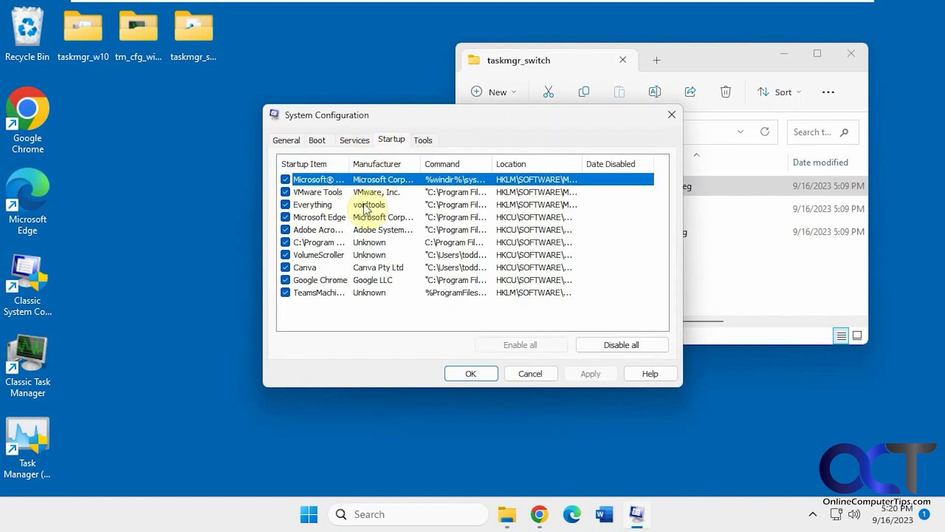
click(531, 374)
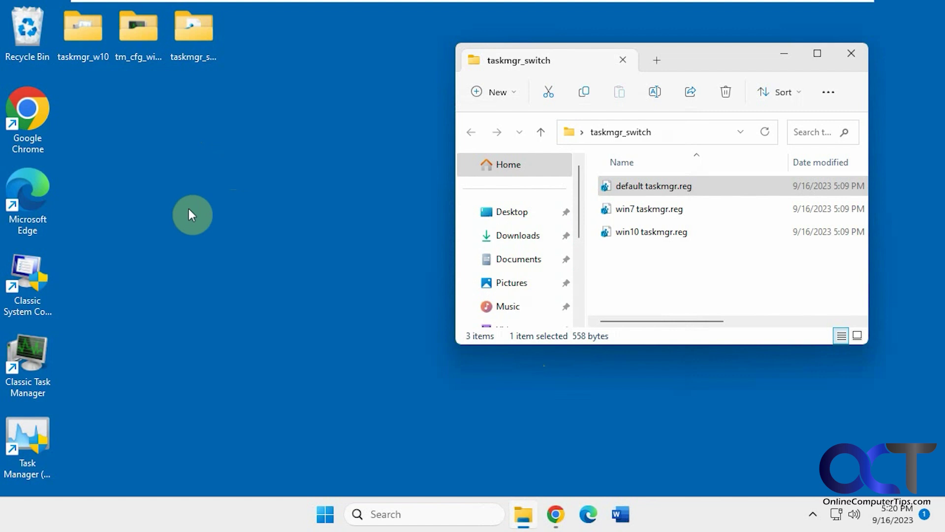
click(29, 433)
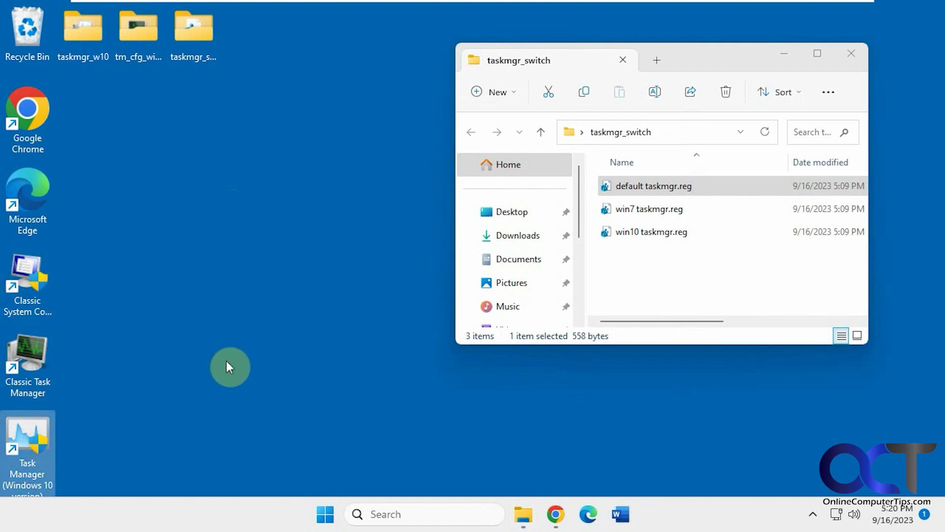
- Search 'task' and open the file location of Classic Task Manager
click(392, 509)
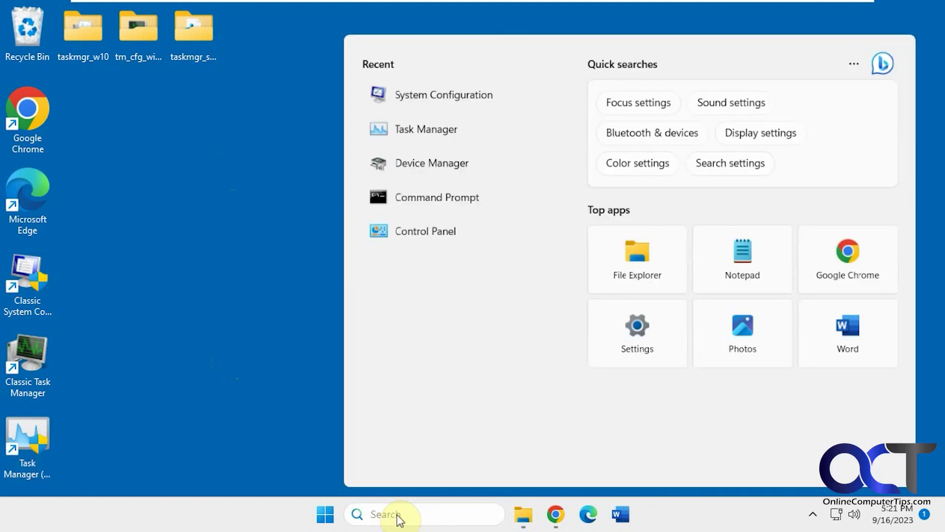
text(task)
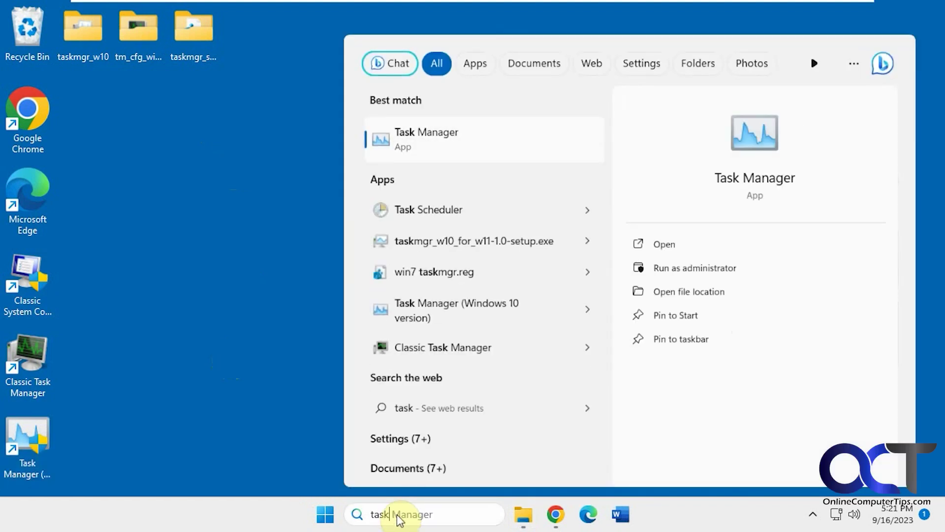
right_click(471, 353)
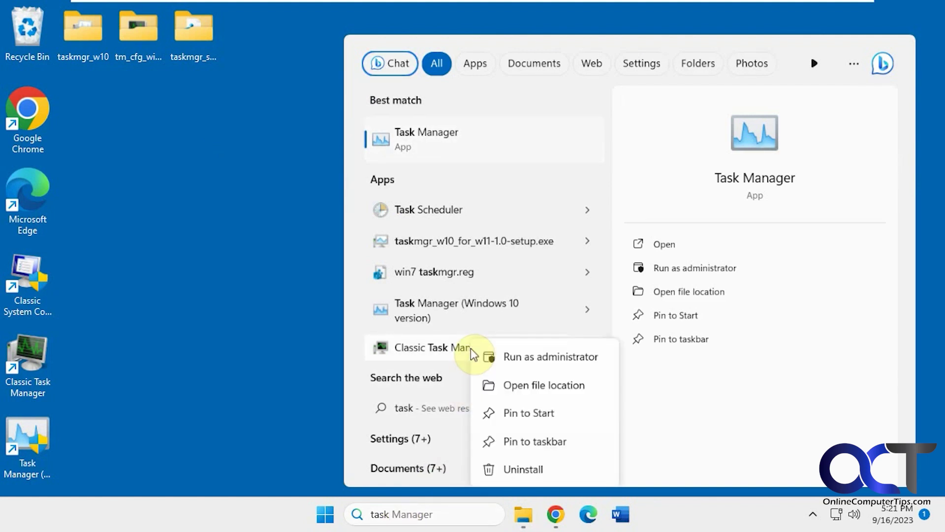
click(515, 384)
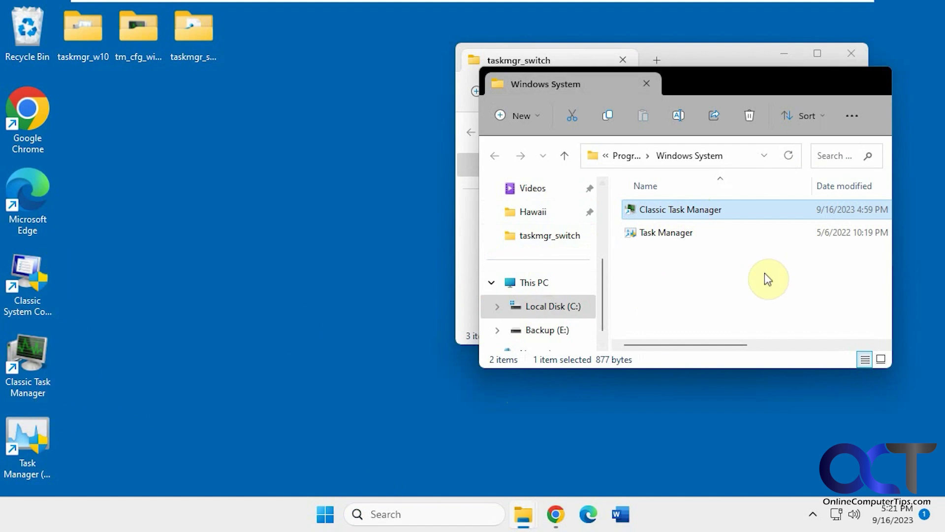
click(324, 514)
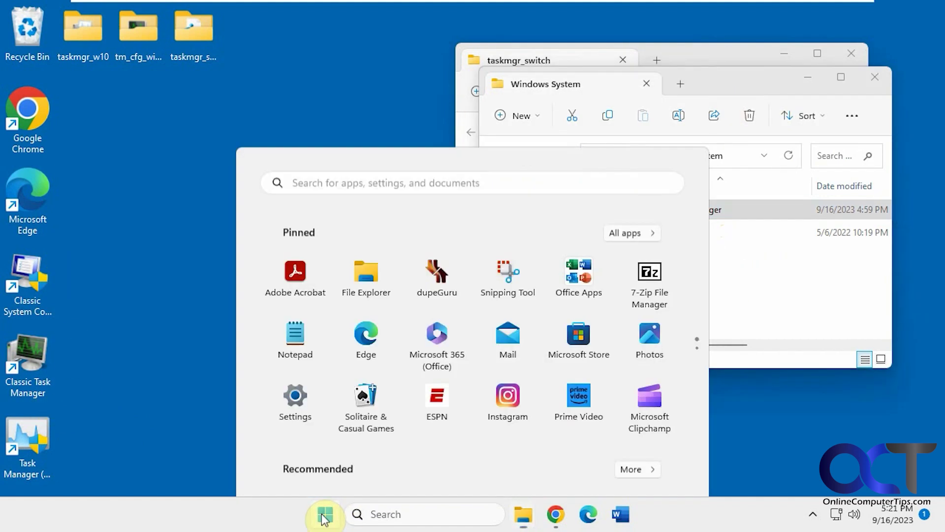
click(639, 123)
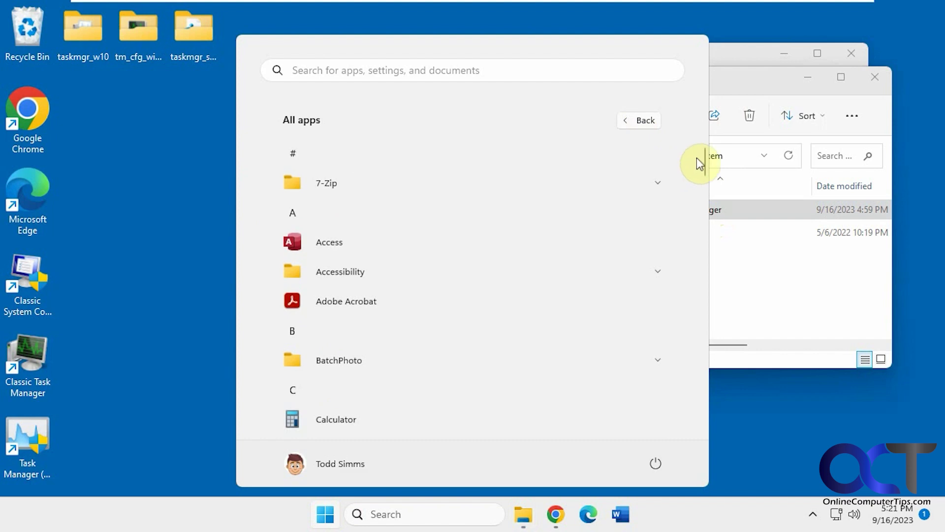
drag(704, 161, 703, 238)
scroll(662, 249, up, 5)
click(752, 80)
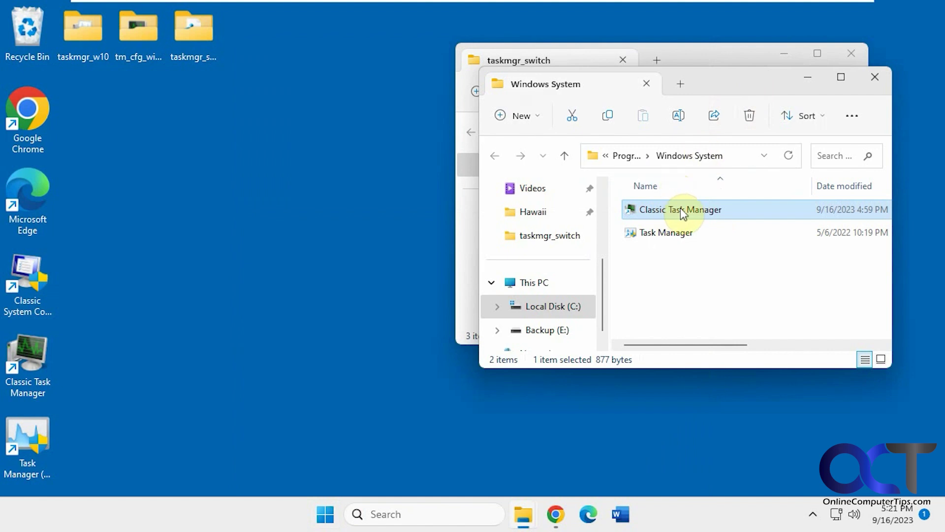
mouse_move(679, 209)
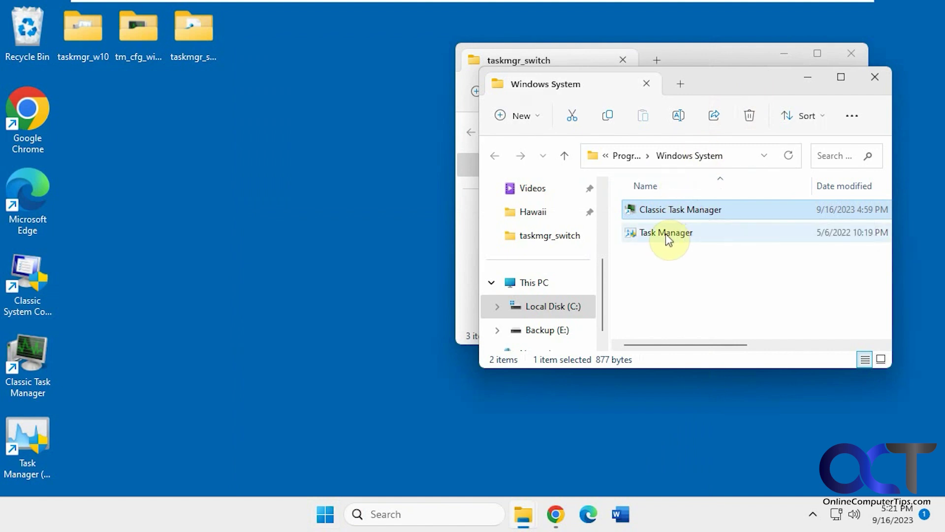
mouse_move(665, 234)
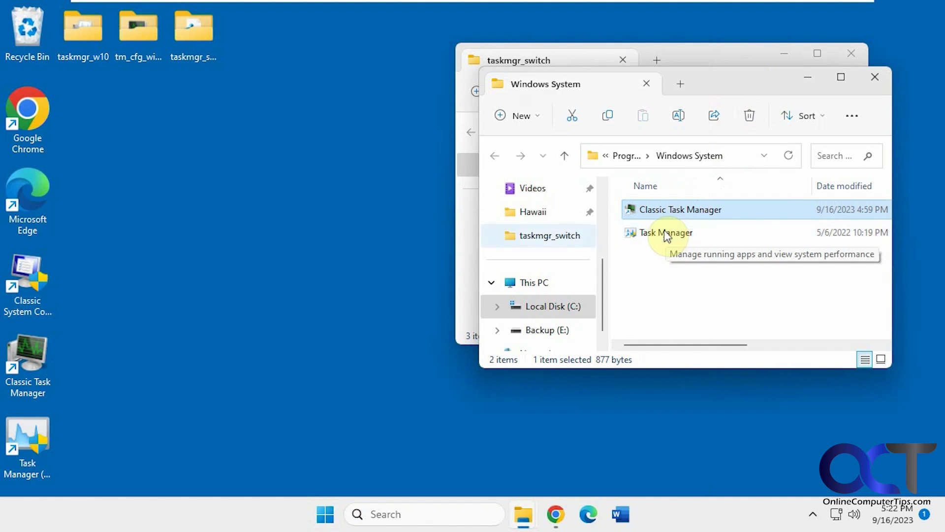
click(279, 242)
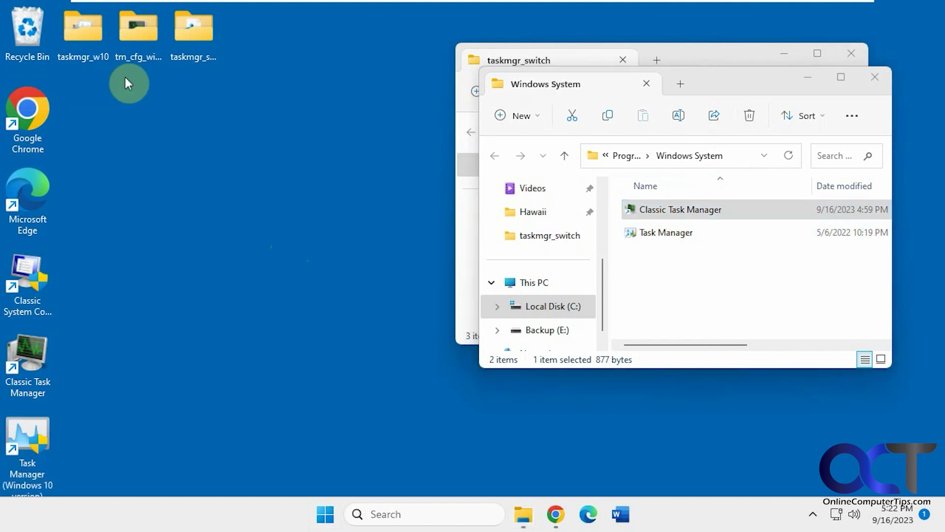
- Reopen the taskmgr_switch folder from the desktop and select the Classic System Configuration icon
double_click(187, 60)
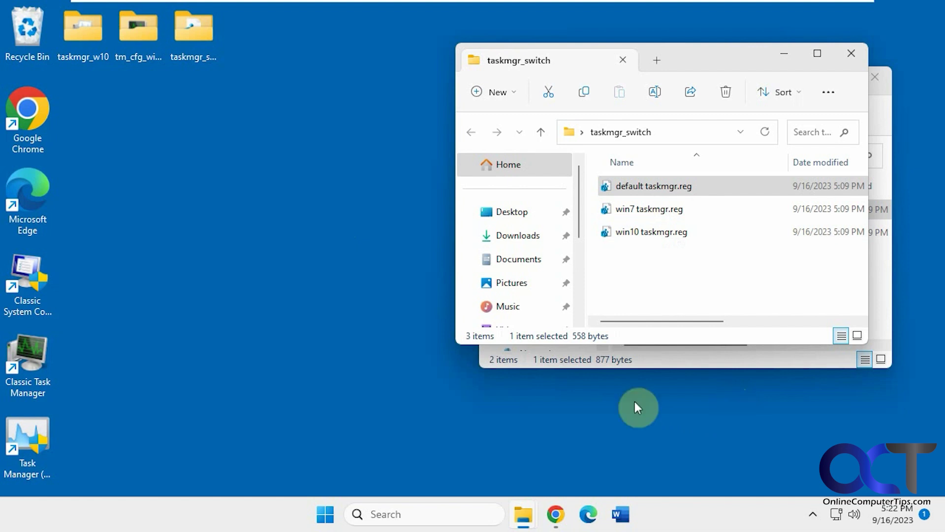
click(37, 293)
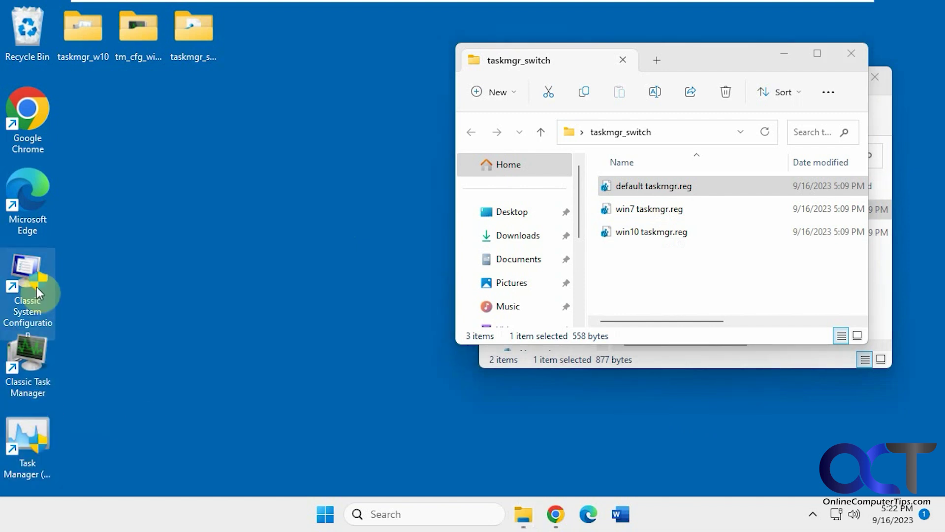